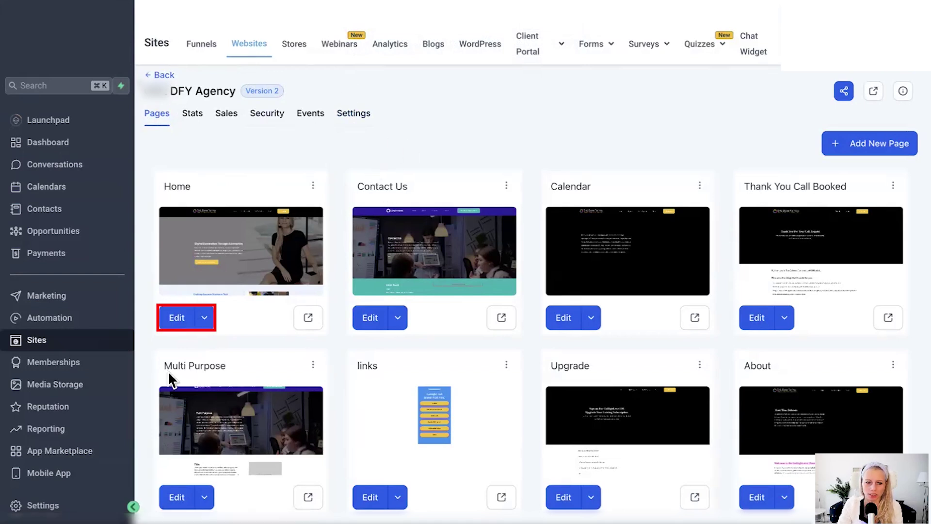
On the Home page, add an empty full-width section and move it above the hero.
left_click(176, 317)
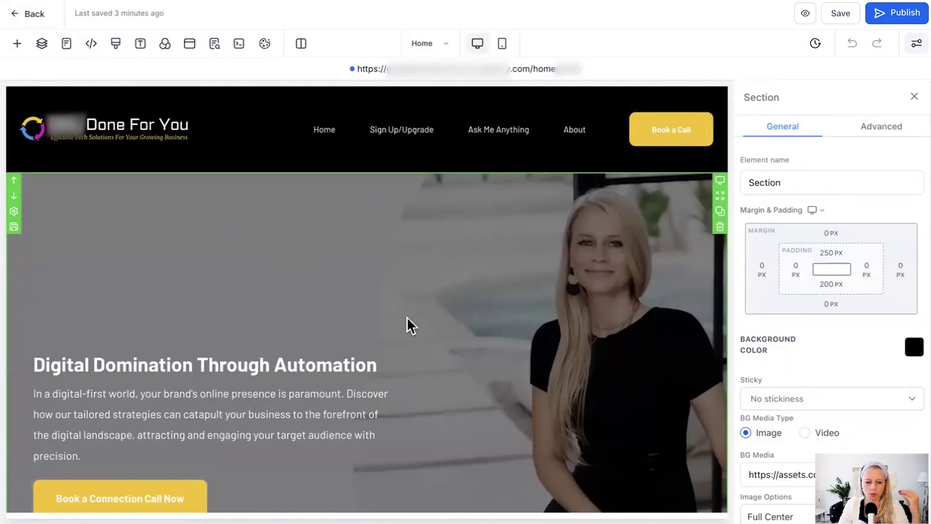
scroll(417, 313, "down", 5)
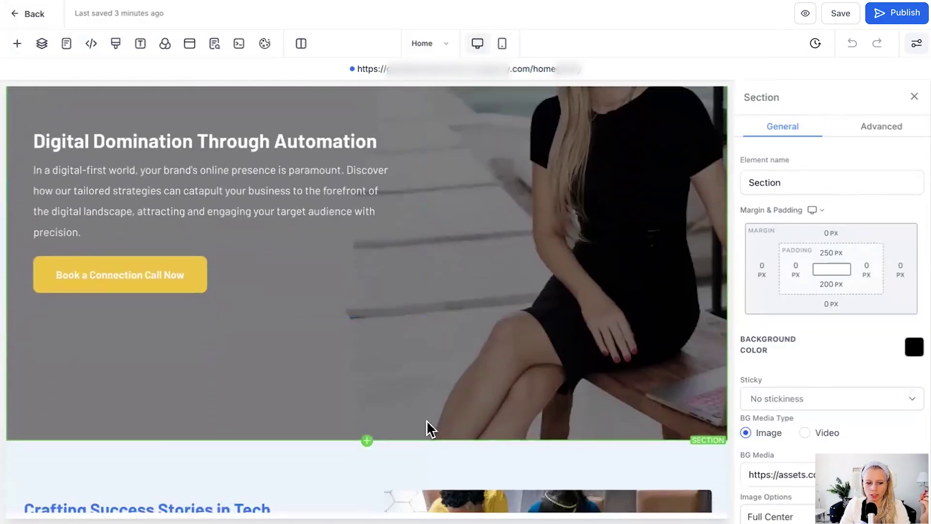
left_click(367, 440)
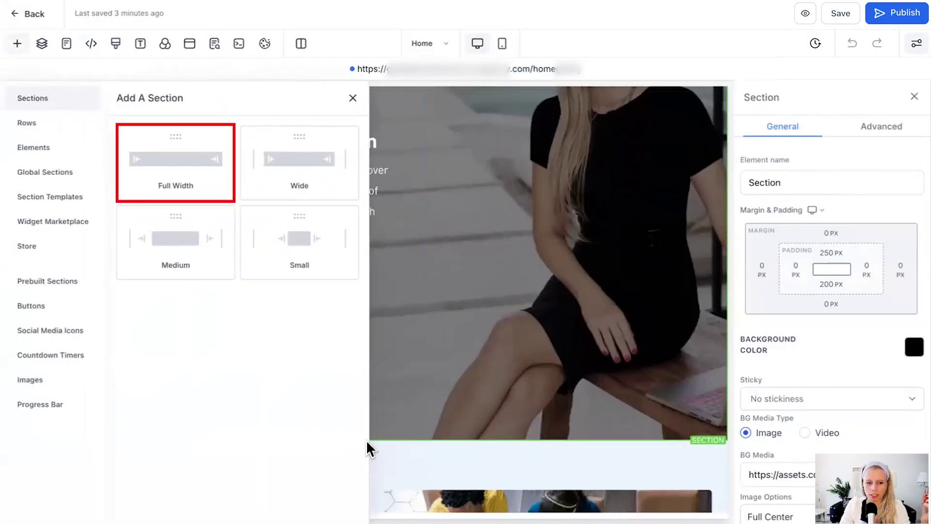
left_click(178, 162)
left_click(15, 430)
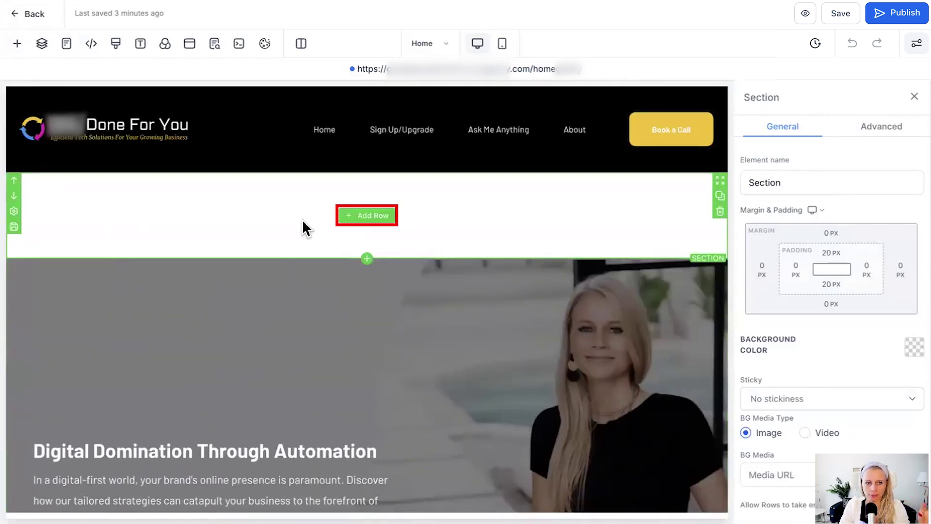
Add a one-column row to the new section and search the elements for 'men'.
left_click(373, 216)
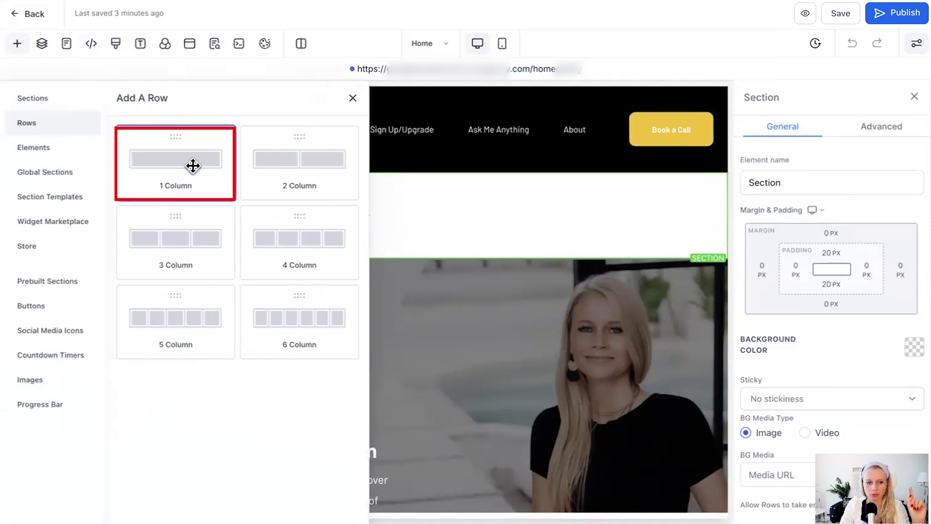
left_click(192, 166)
left_click(374, 232)
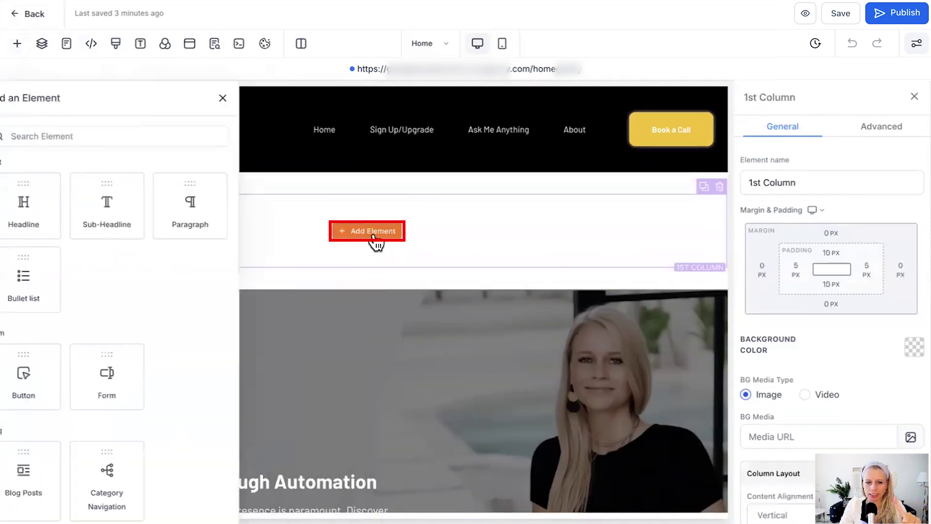
left_click(274, 136)
type("men")
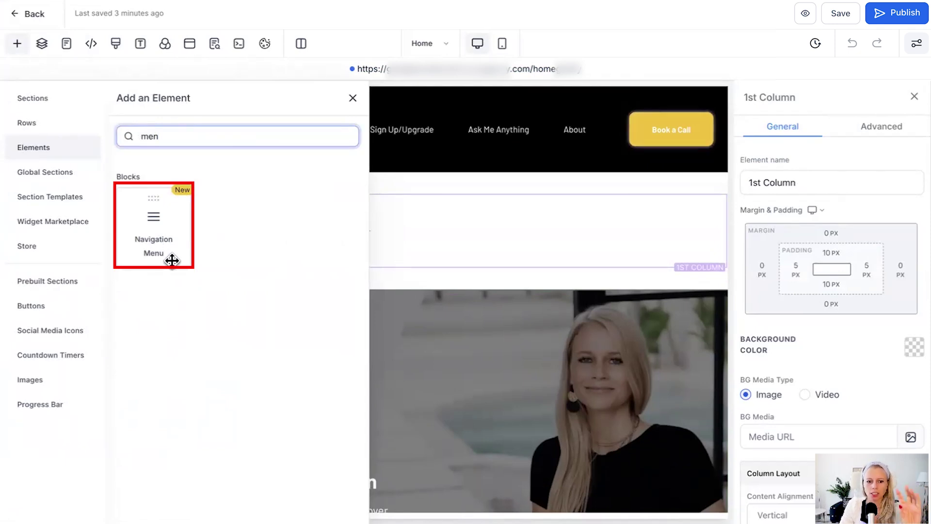
Insert a Navigation Menu element into the column and add a Mega Menu item to it.
left_click(155, 230)
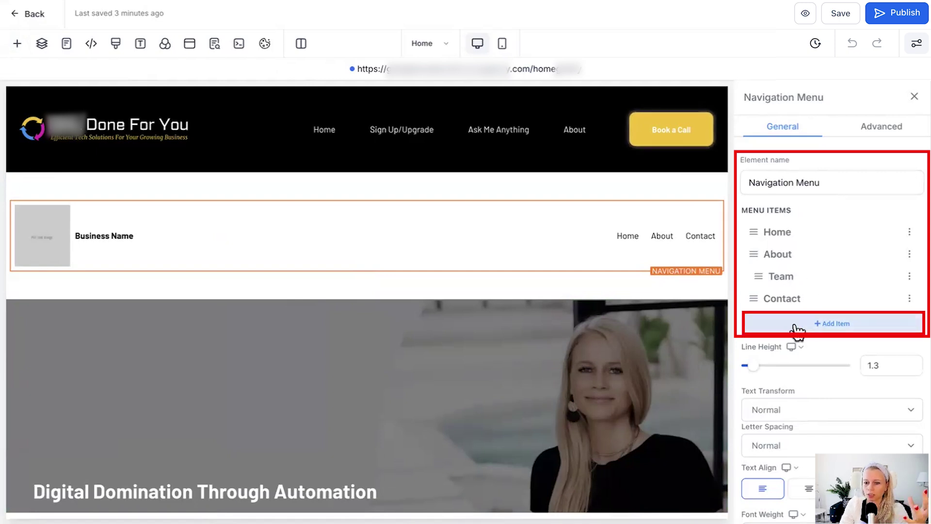
left_click(837, 327)
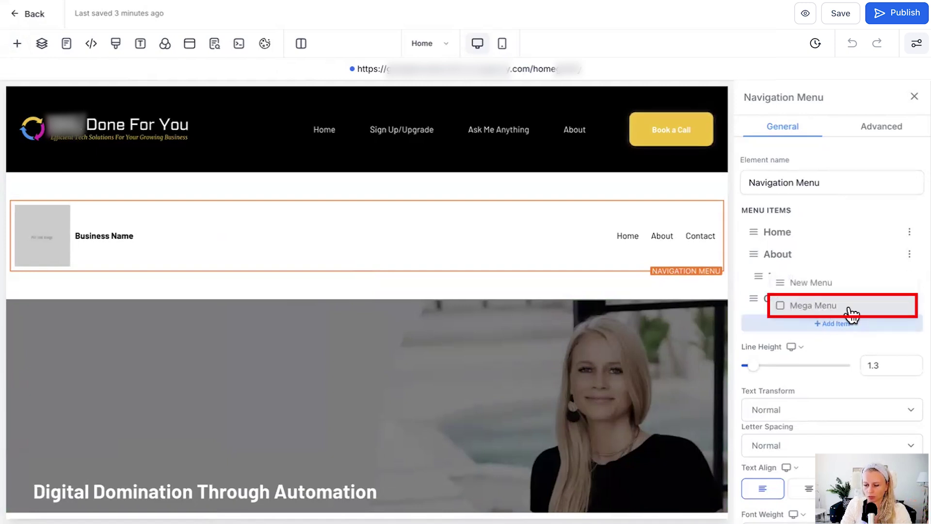
left_click(808, 312)
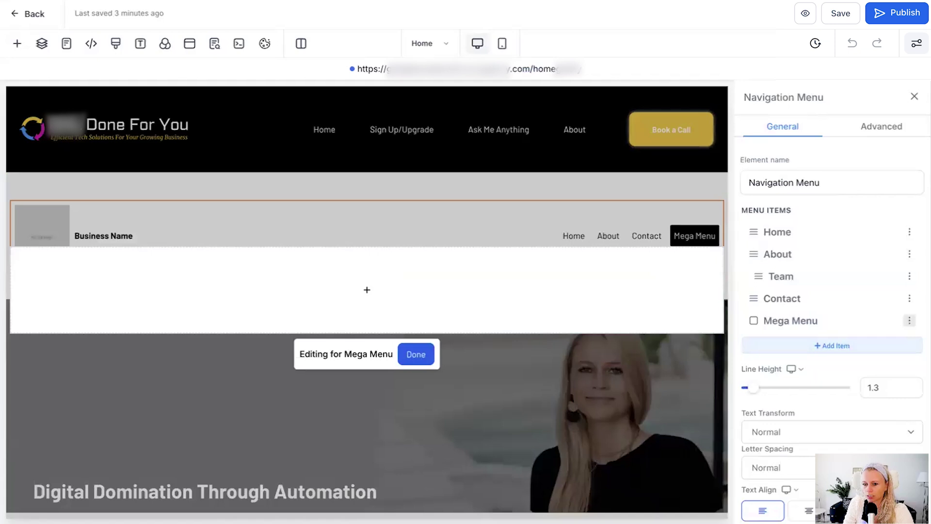
Rename the first mega menu item's title to Phones.
left_click(910, 320)
triple_click(482, 266)
type("Phones")
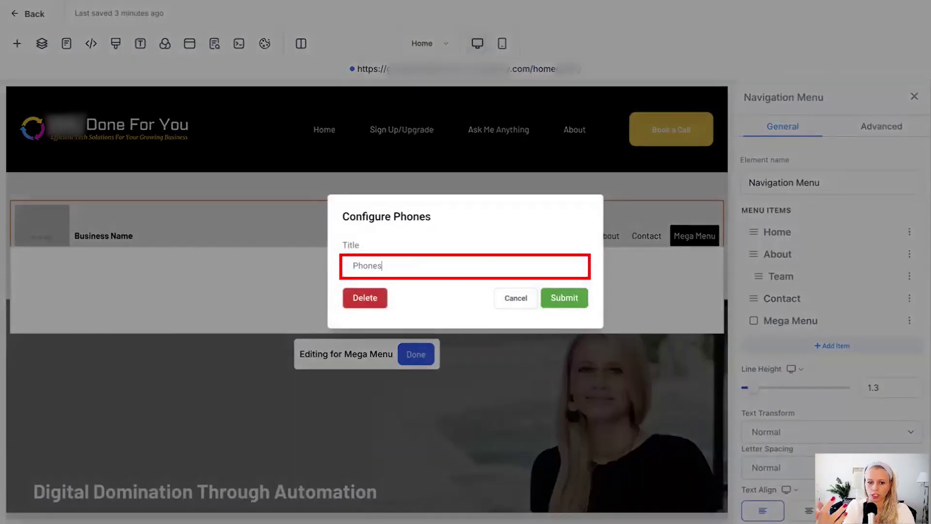
left_click(564, 308)
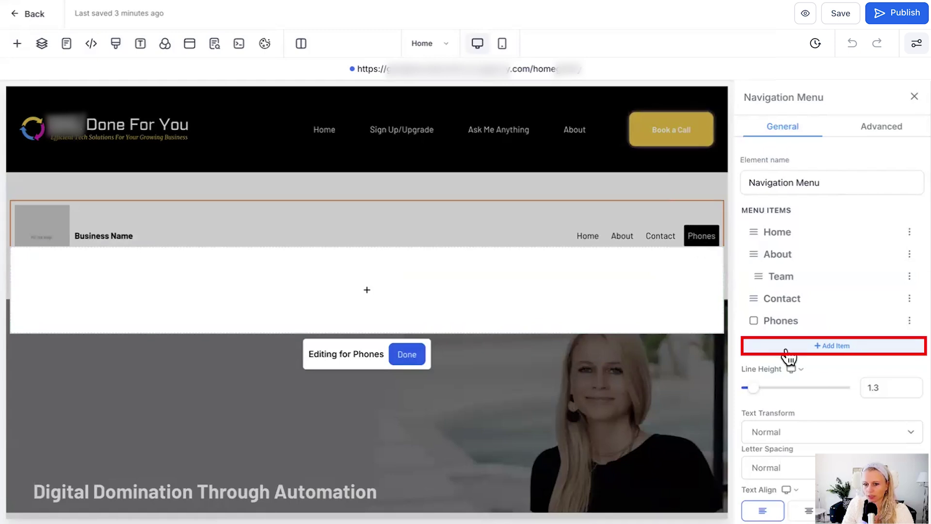
Add a second mega menu item titled TVs.
left_click(825, 346)
left_click(806, 329)
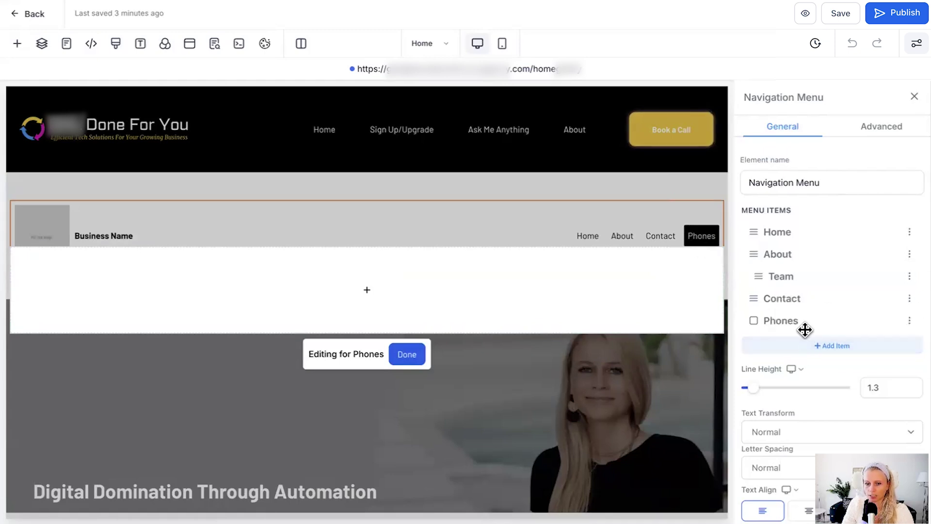
left_click(909, 342)
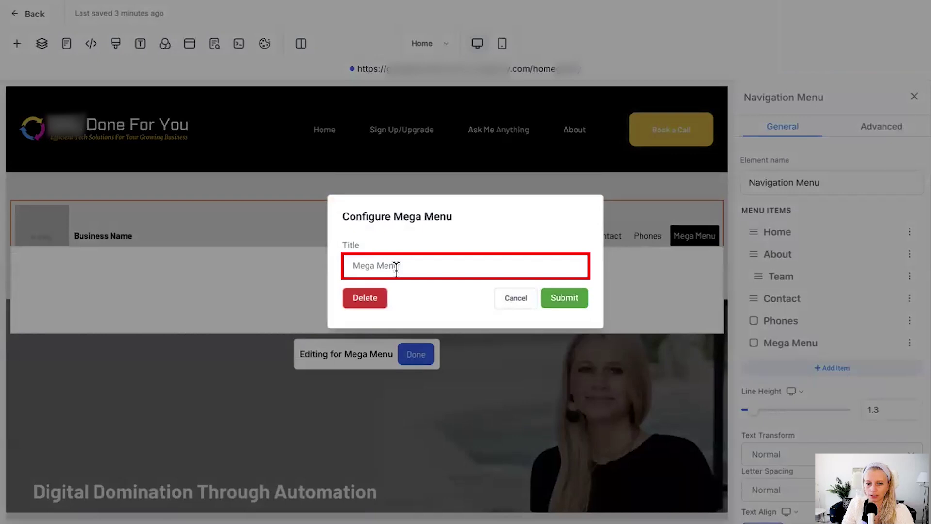
triple_click(397, 266)
type("TVs")
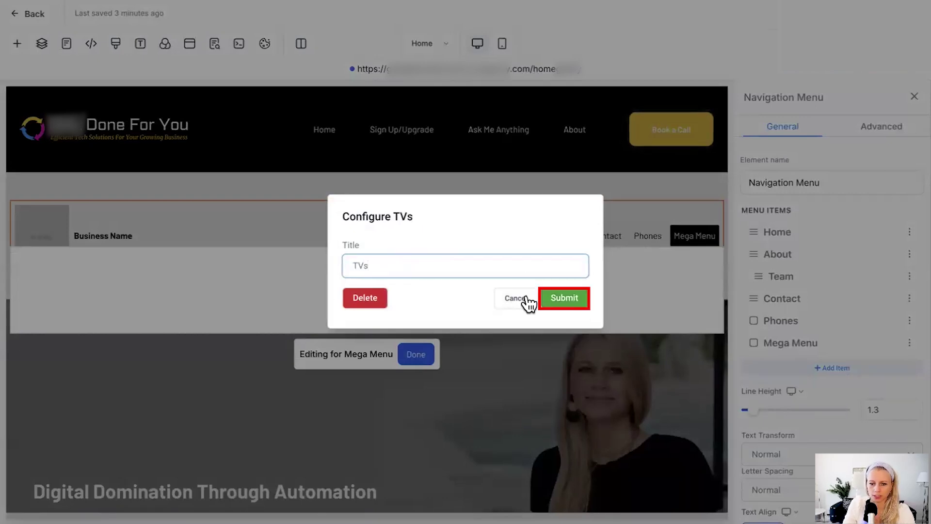
left_click(562, 297)
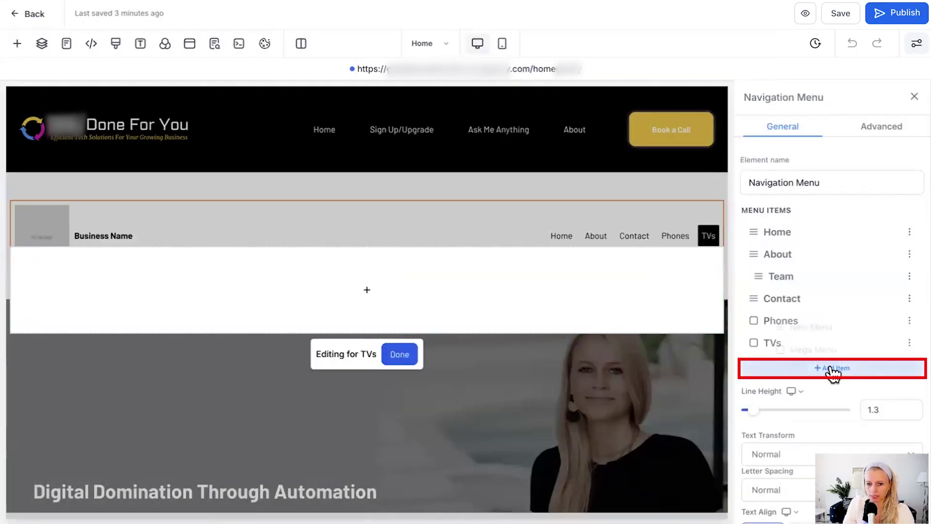
Add a third mega menu item titled Computers.
left_click(831, 372)
left_click(827, 354)
left_click(909, 364)
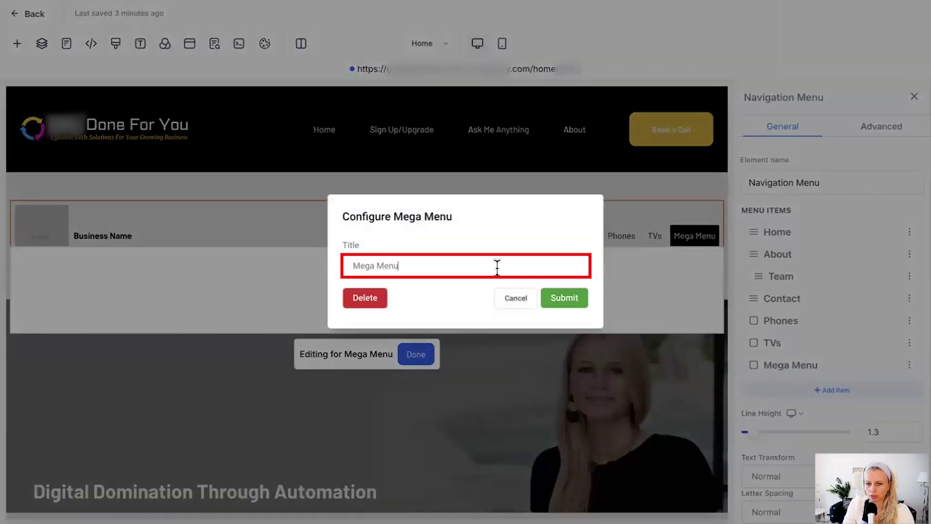
triple_click(490, 266)
type("Computers")
left_click(564, 297)
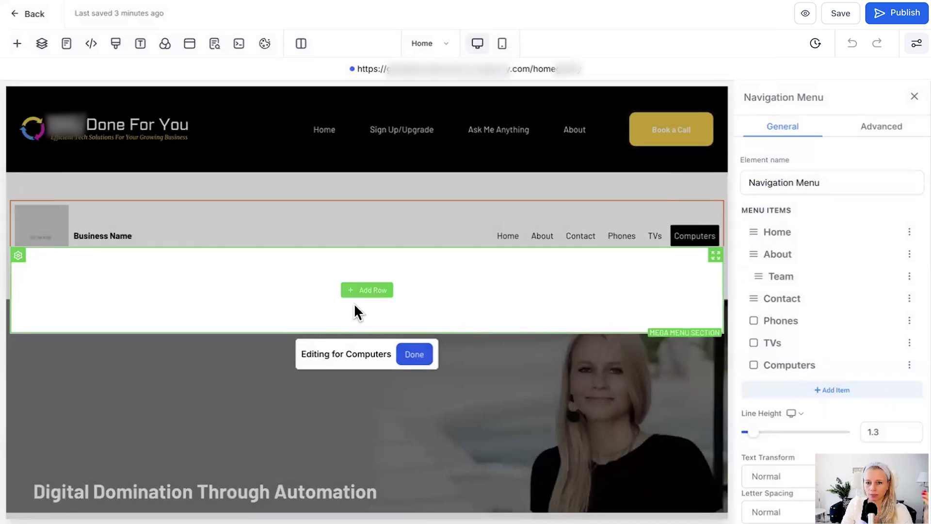
Add a two-column row to the Phones mega menu with an 'Iphones' headline in the left column.
left_click(623, 237)
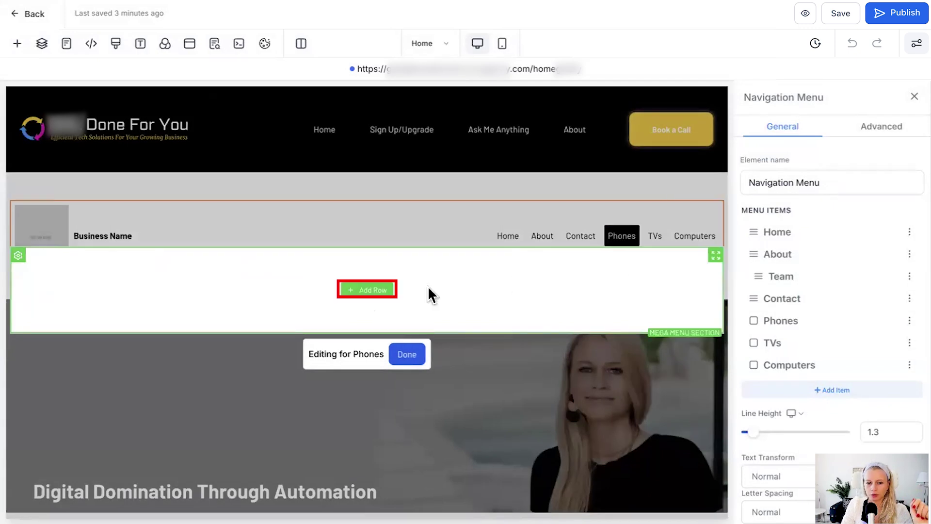
left_click(375, 291)
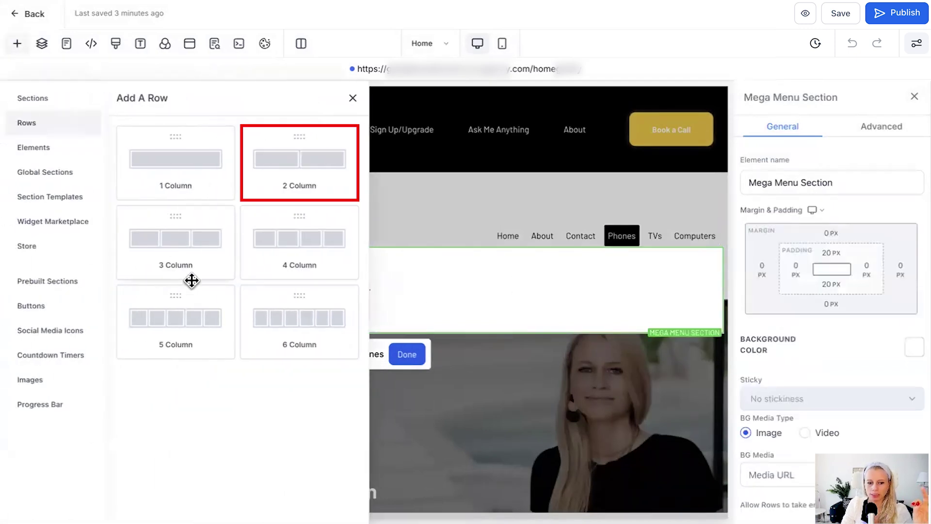
left_click(293, 183)
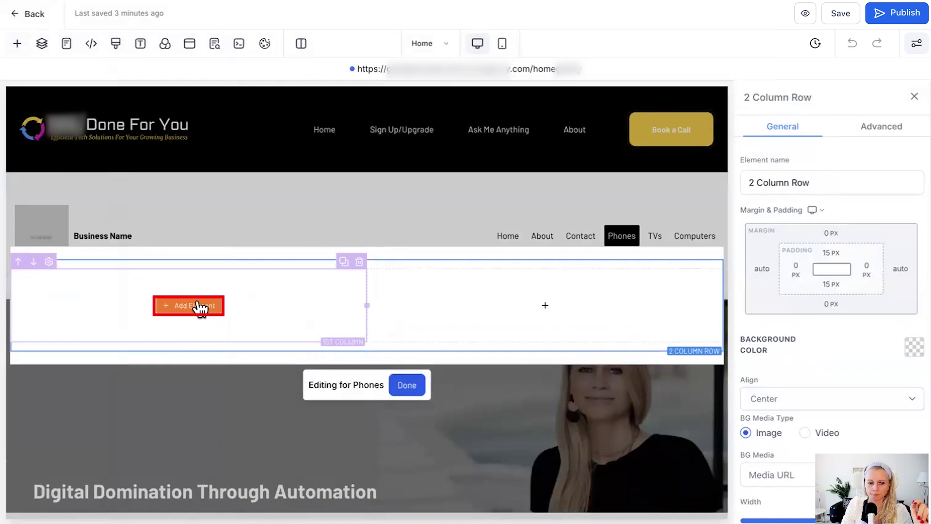
left_click(193, 307)
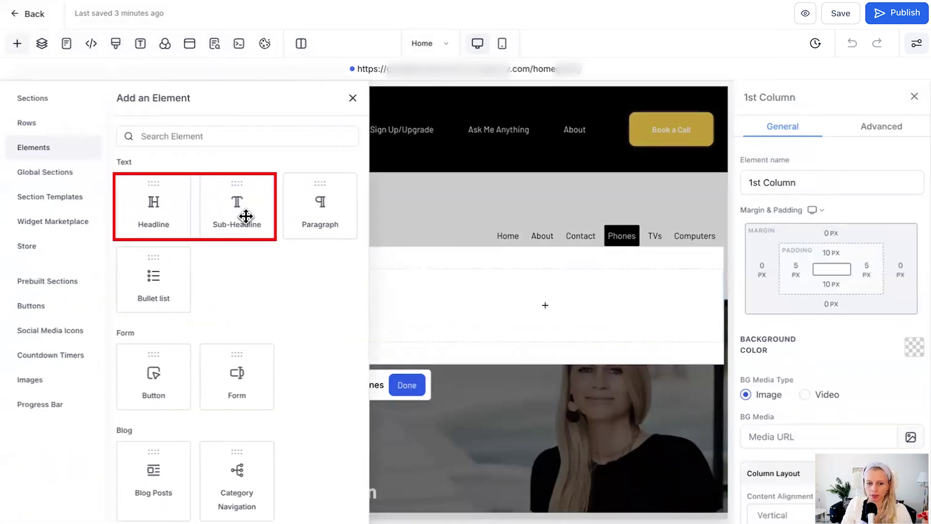
left_click(165, 206)
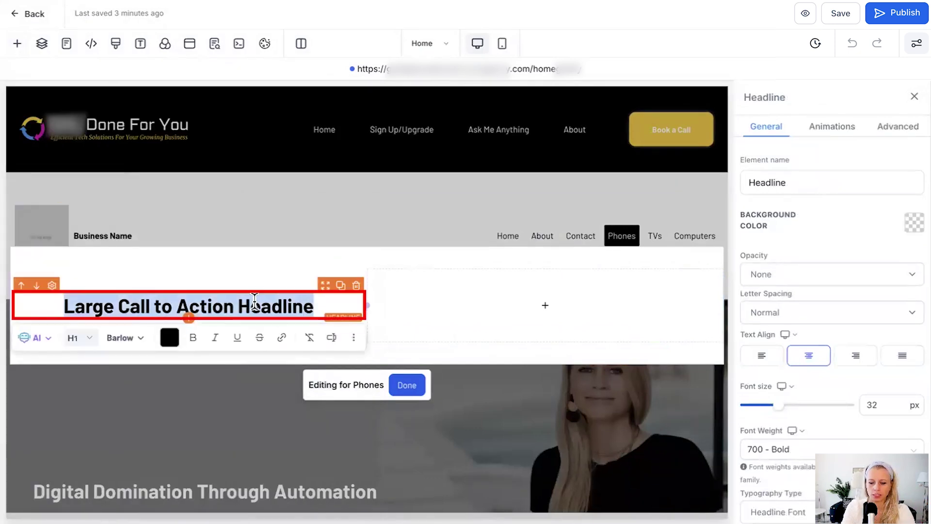
key("BackSpace")
type("Iphones")
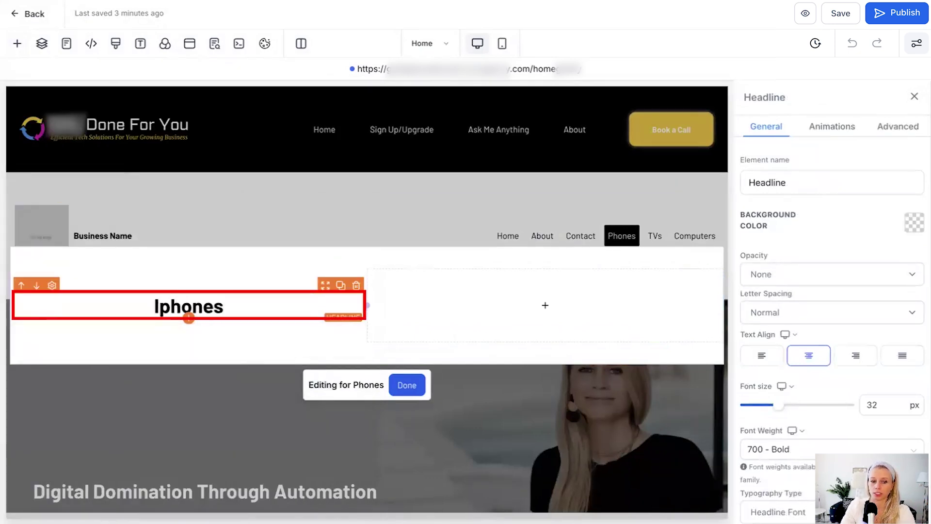
Duplicate the headline into the right column and retitle it 'Androids'.
left_click(341, 285)
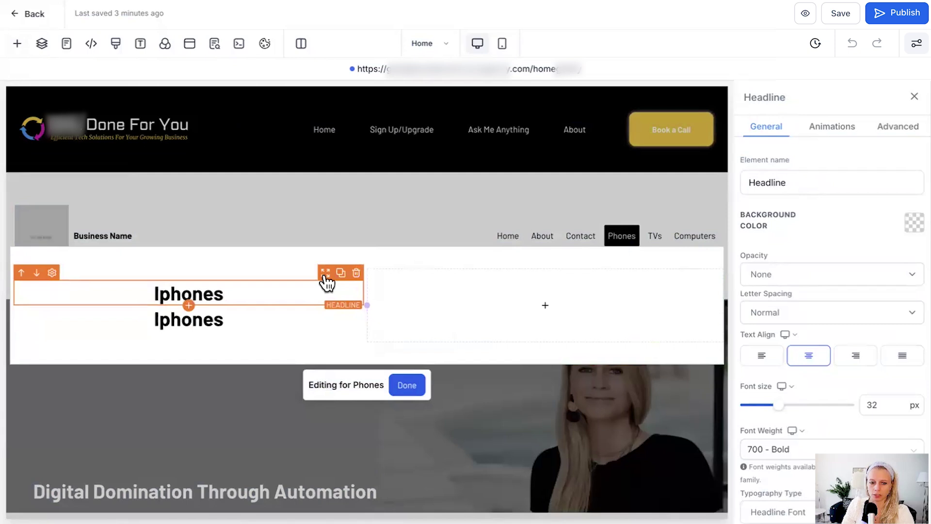
left_click_drag(326, 278, 492, 298)
double_click(545, 288)
type("An")
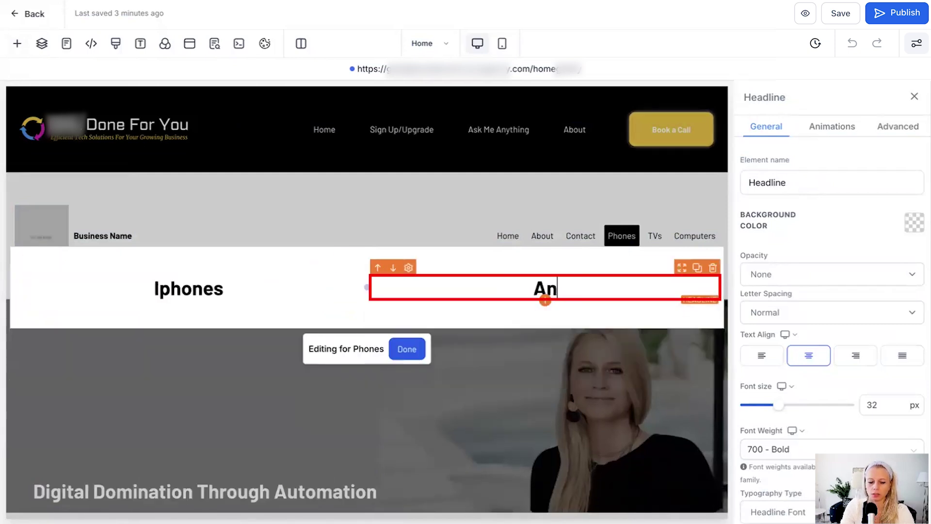
type("droids")
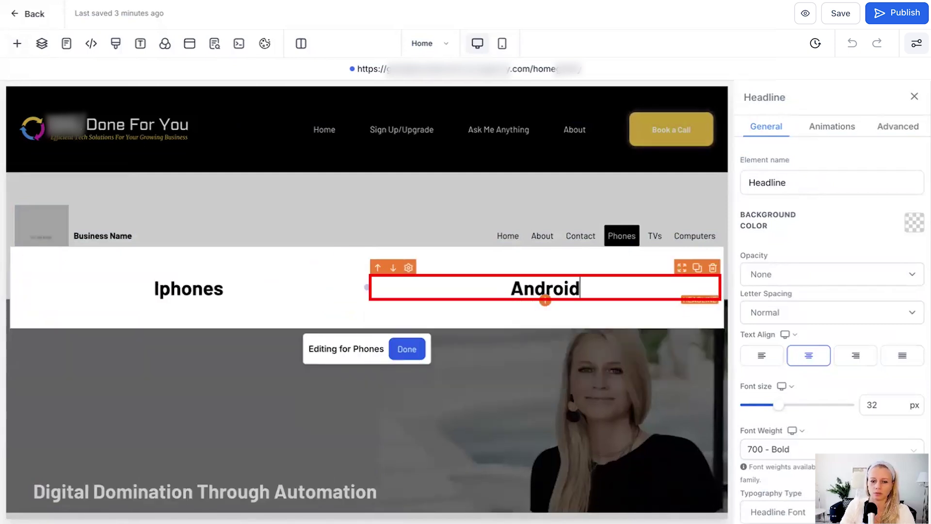
left_click(185, 311)
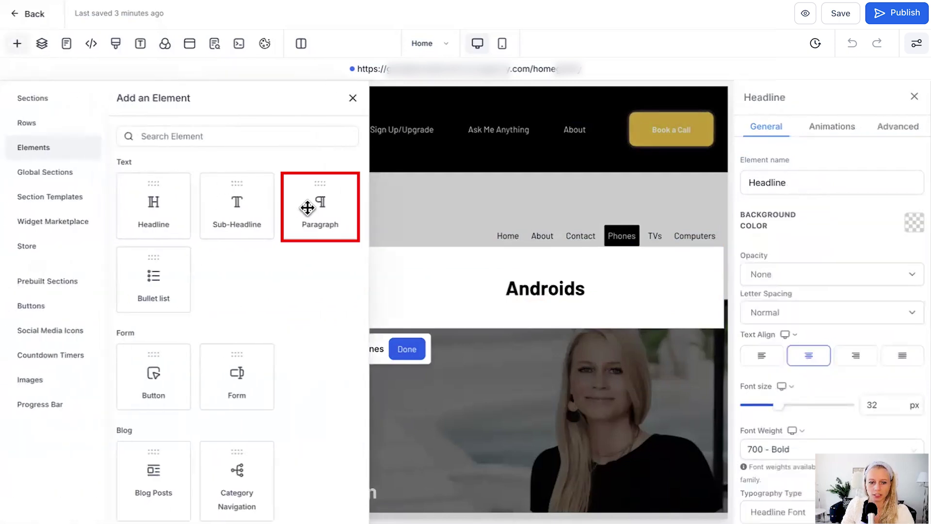
Add paragraphs reading Iphone 5, Iphone 6 and Iphone 7 under the Iphones headline.
left_click(317, 211)
left_click(249, 309)
key("ctrl+a")
type("Iphone 5")
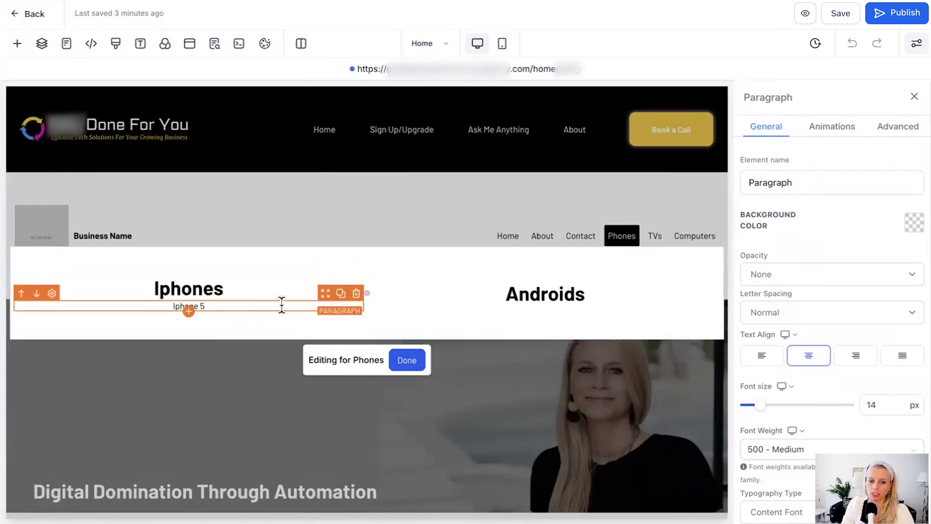
left_click(341, 293)
type("6")
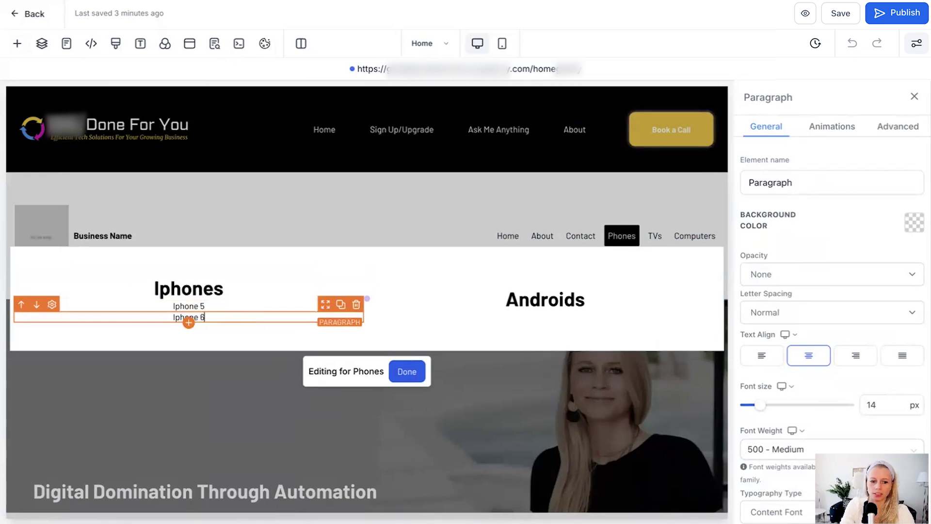
left_click(341, 304)
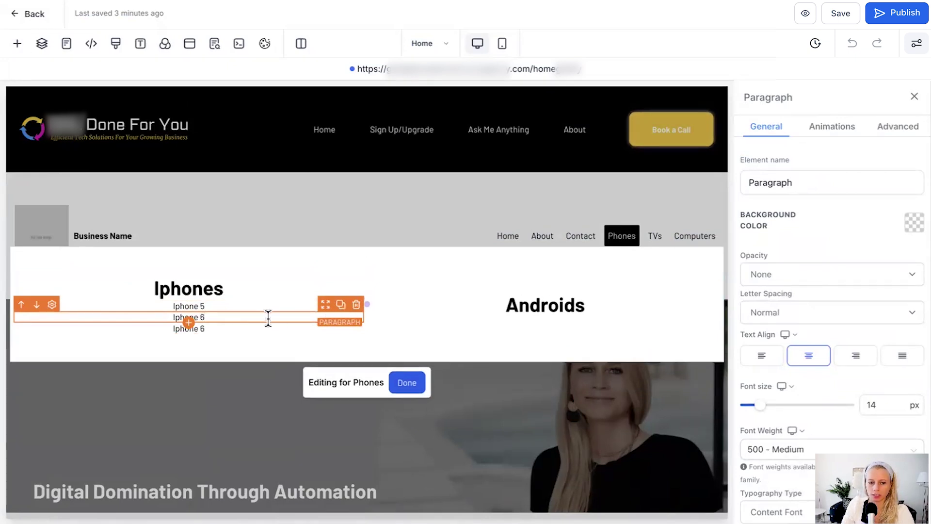
left_click(252, 333)
left_click(254, 329)
type("7")
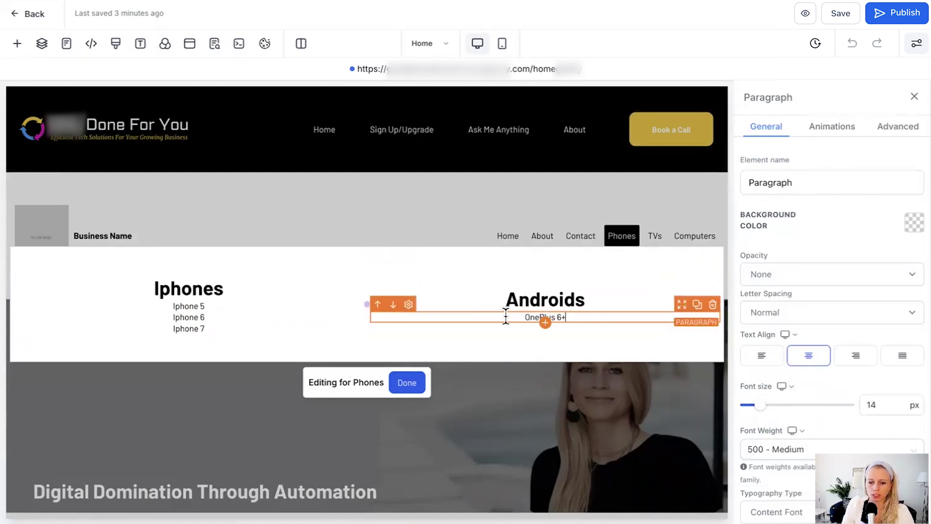
Duplicate the OnePlus 6+ line under Androids and change the copy to OnePlus 7.
left_click(603, 332)
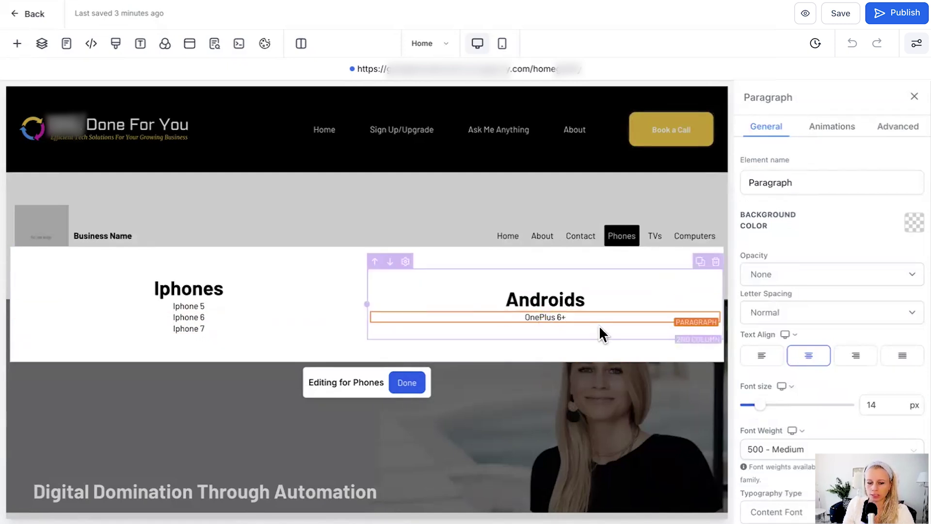
left_click(679, 316)
left_click(697, 304)
left_click(625, 326)
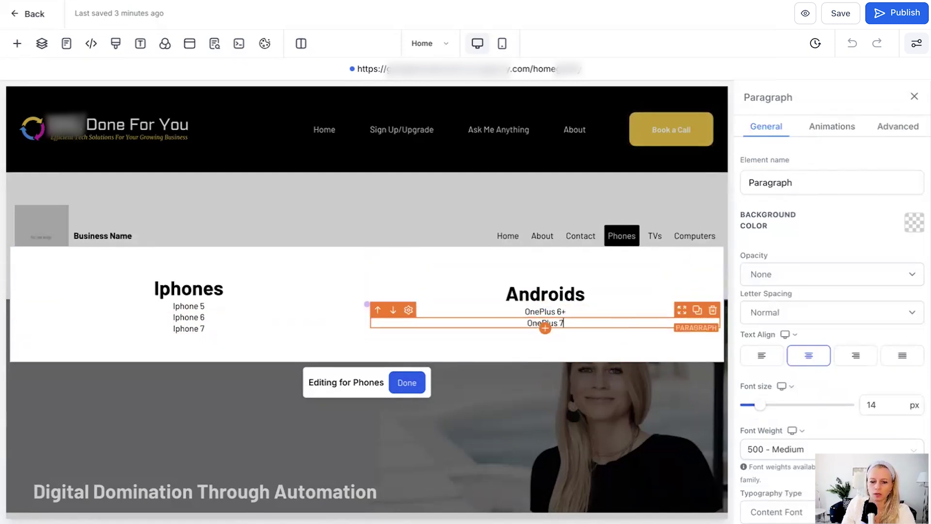
key("BackSpace")
key("BackSpace")
type("7")
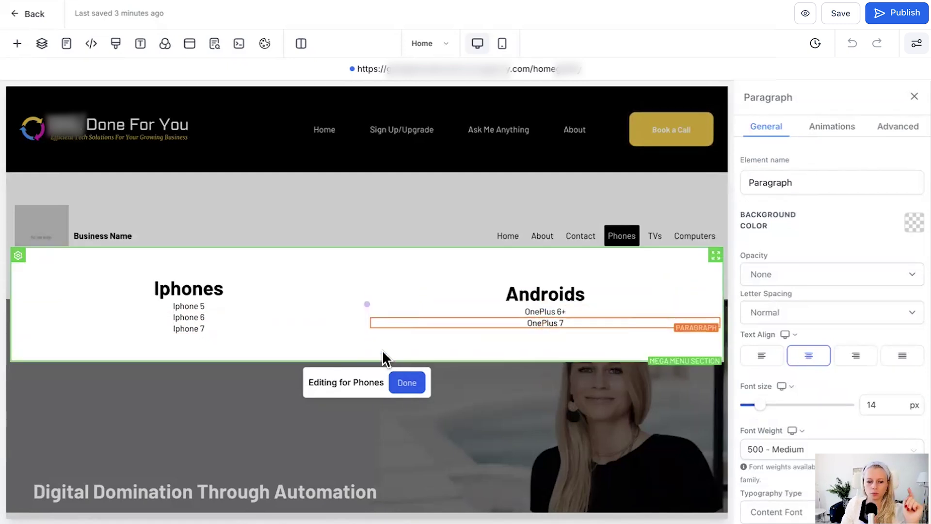
Finish the Phones mega menu and check its Iphones and Androids dropdown in preview.
left_click(406, 384)
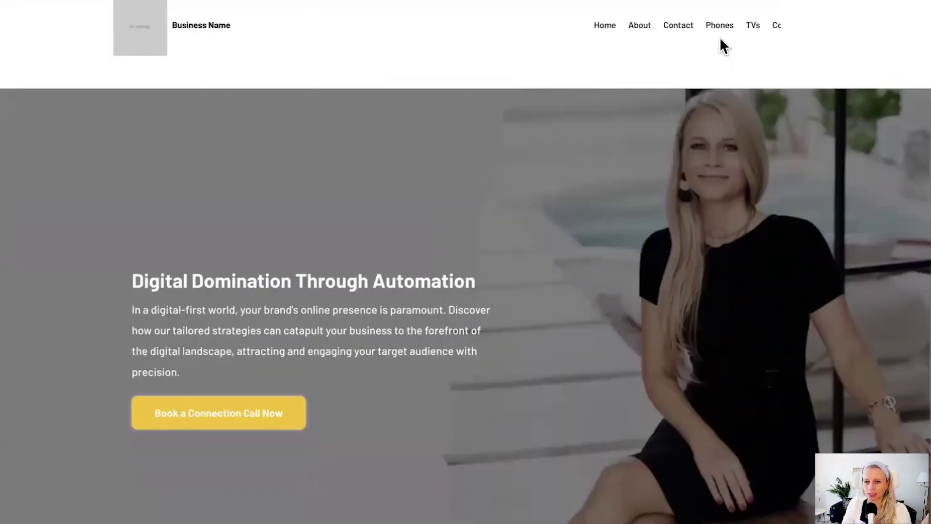
mouse_move(720, 28)
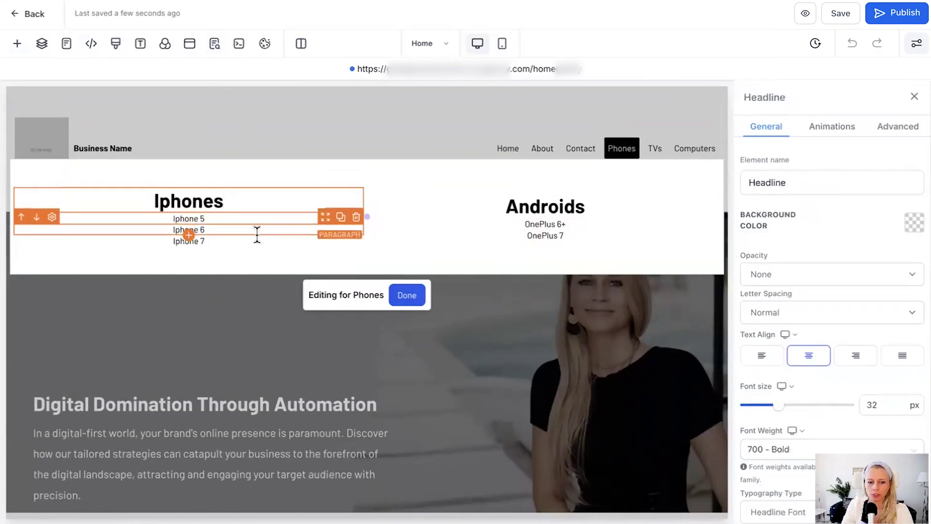
Select the Iphone 5 line, then switch to editing the empty TVs mega menu.
left_click(221, 222)
left_click(218, 221)
triple_click(213, 219)
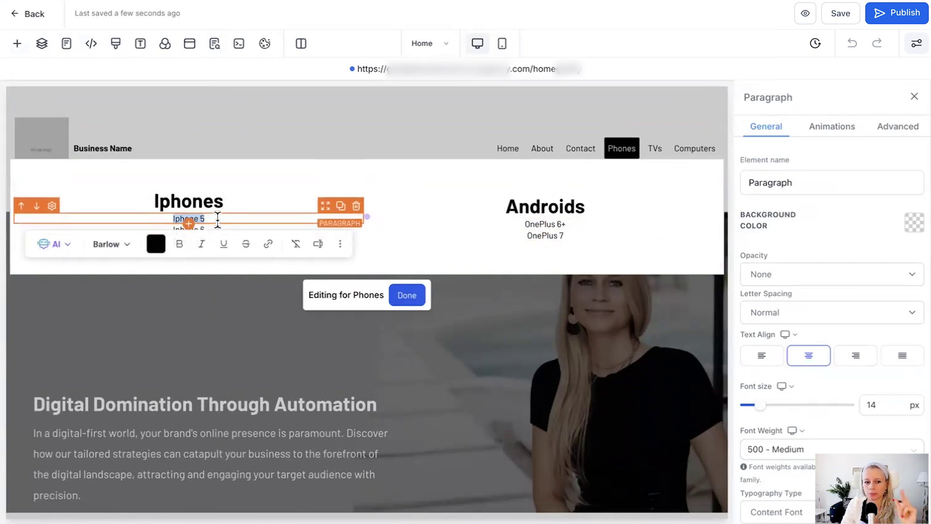
left_click(654, 152)
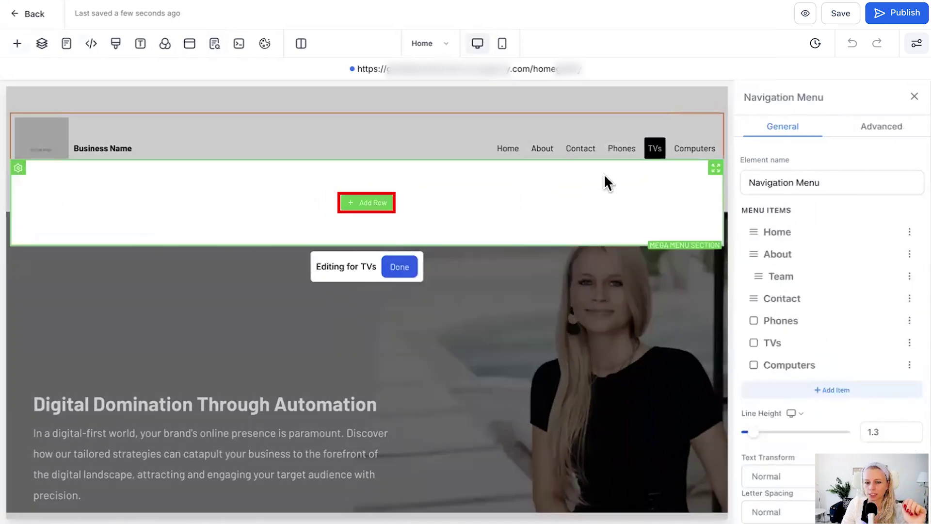
Add a three-column row to the TVs mega menu with an image in the first column.
left_click(376, 207)
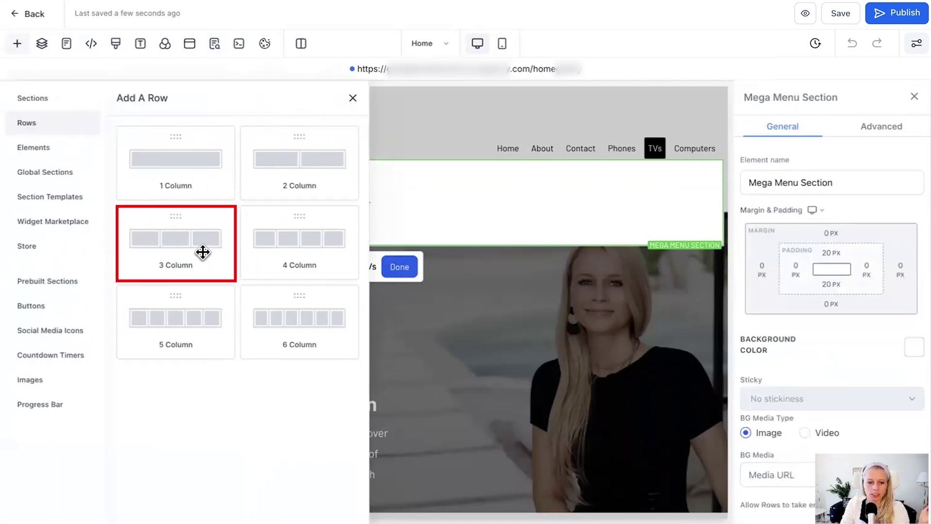
left_click(206, 249)
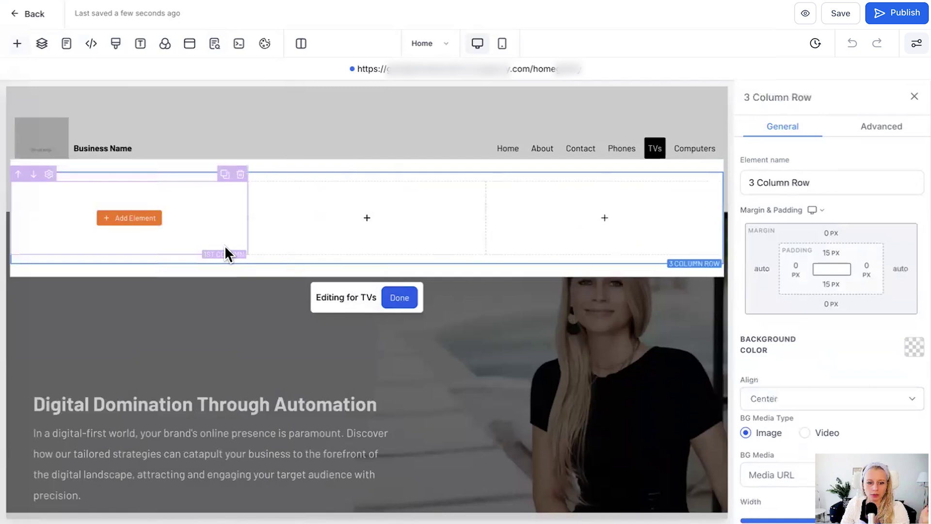
left_click(145, 219)
left_click(175, 136)
type("im")
left_click(254, 230)
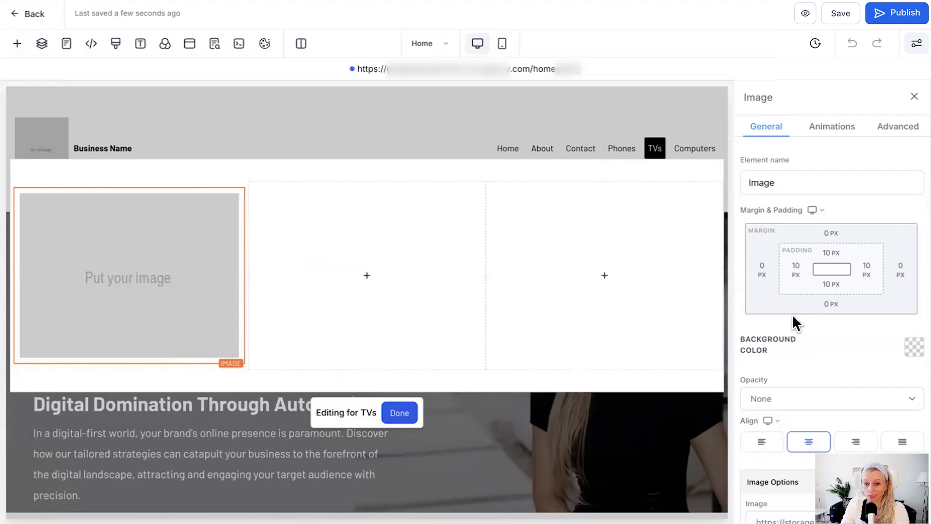
Duplicate the circular-arrows image and move the copy into the middle column.
scroll(794, 317, "down", 3)
left_click(899, 388)
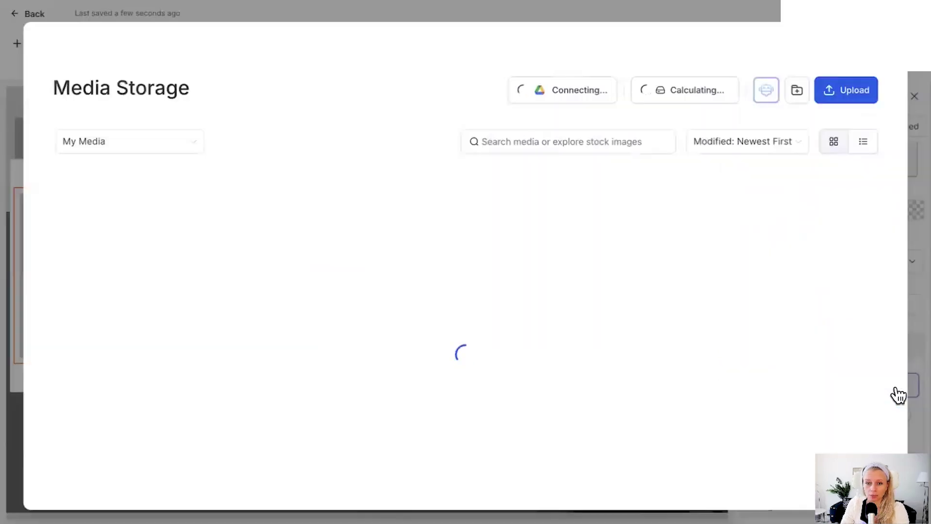
key("Escape")
key("Escape")
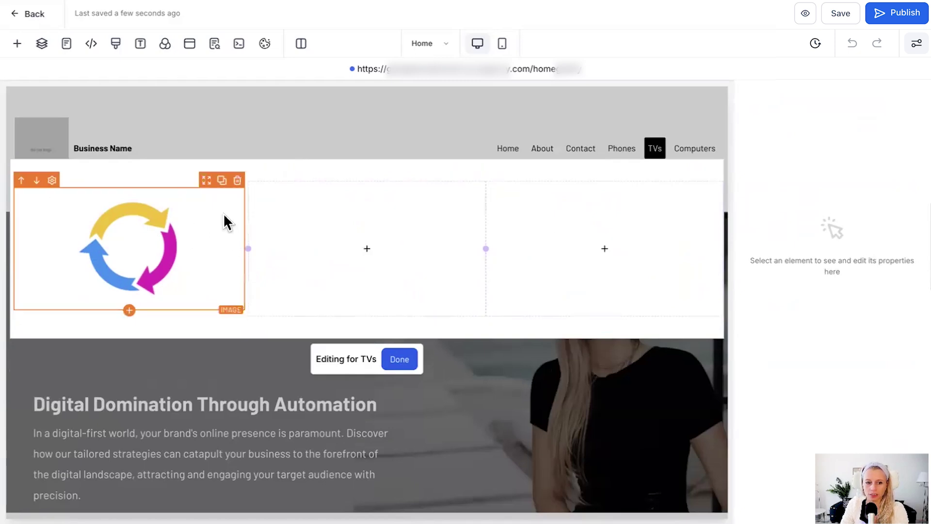
left_click(222, 180)
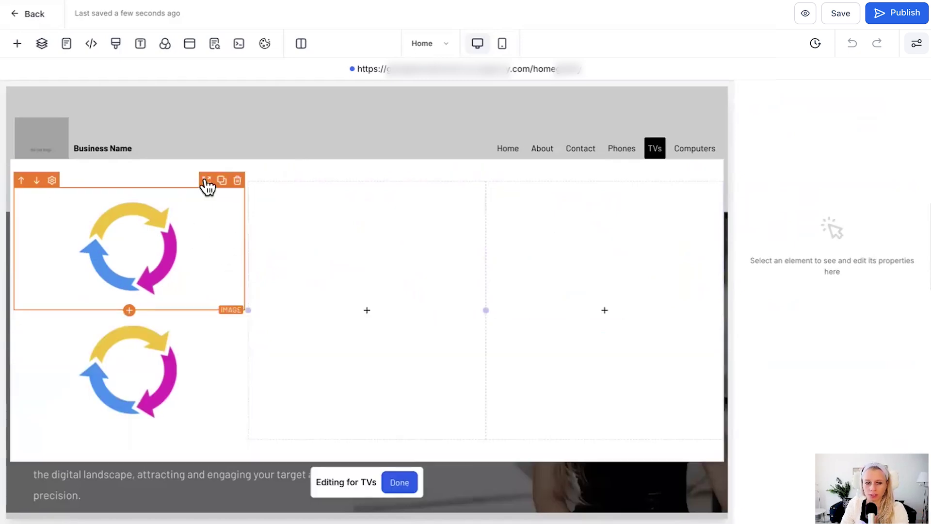
left_click_drag(206, 180, 284, 292)
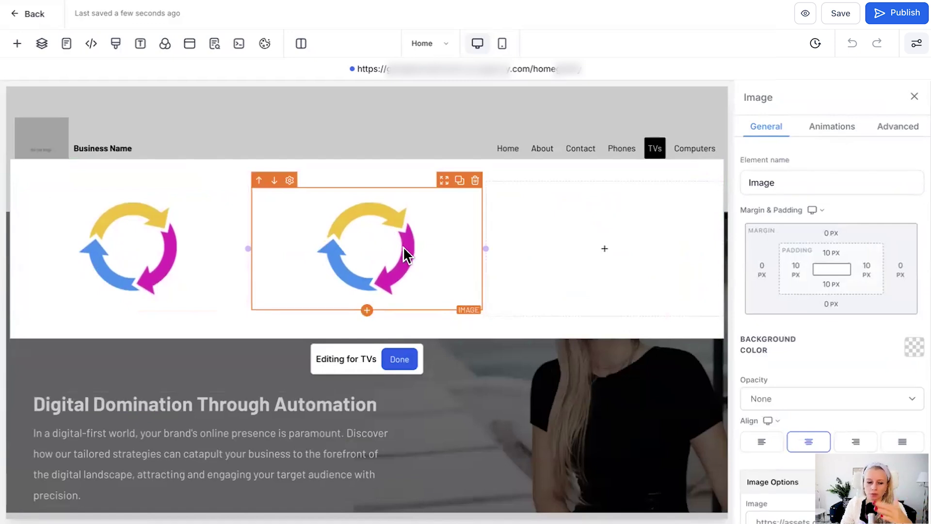
Insert a Headline element under the middle image and change its text to 'New Version 2024'.
left_click(367, 310)
type("imhe")
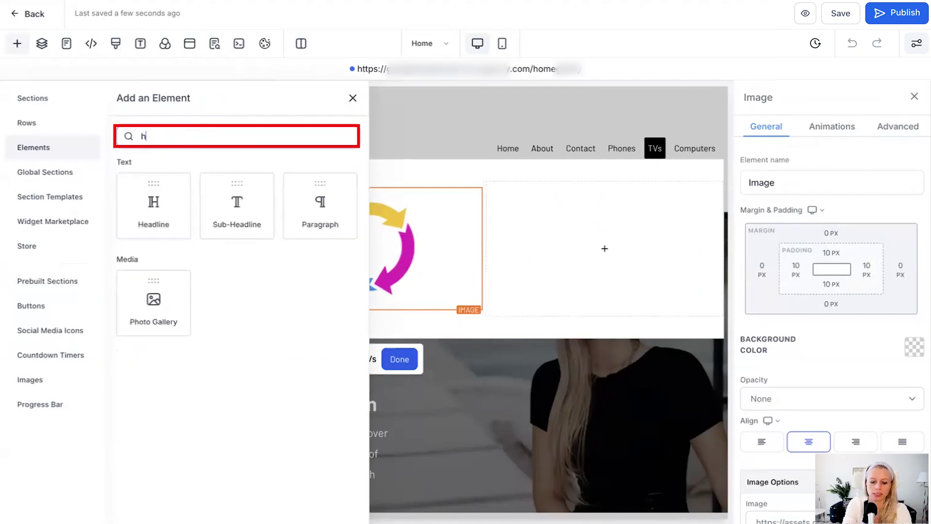
left_click(150, 204)
triple_click(401, 326)
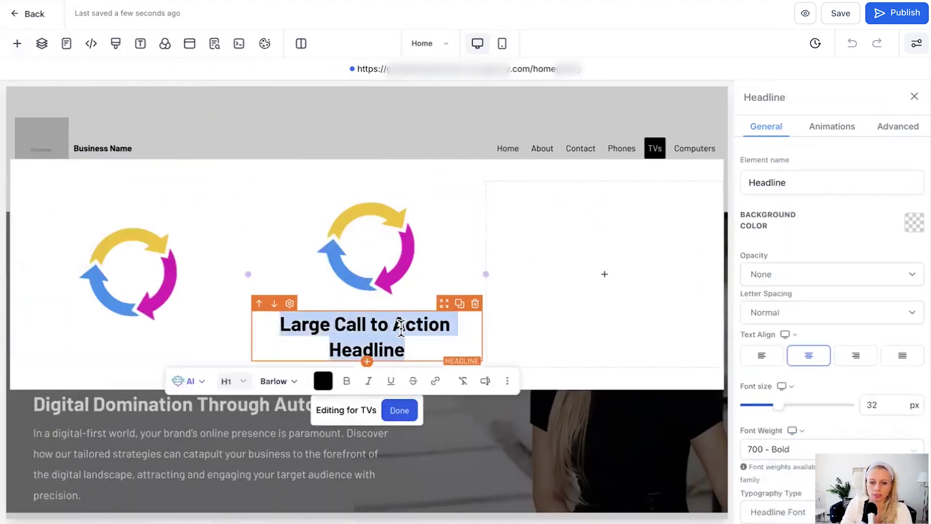
type("New Version 2024")
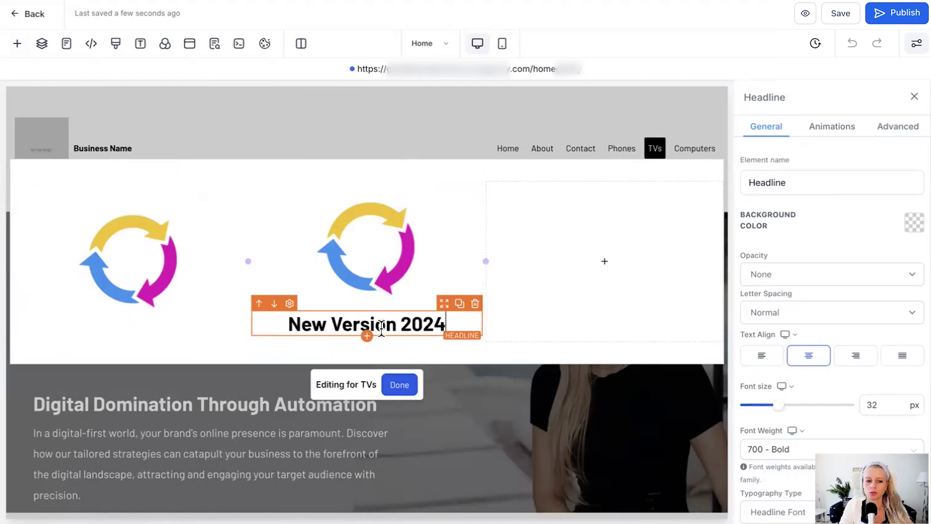
scroll(382, 326, "down", 1)
left_click(389, 203)
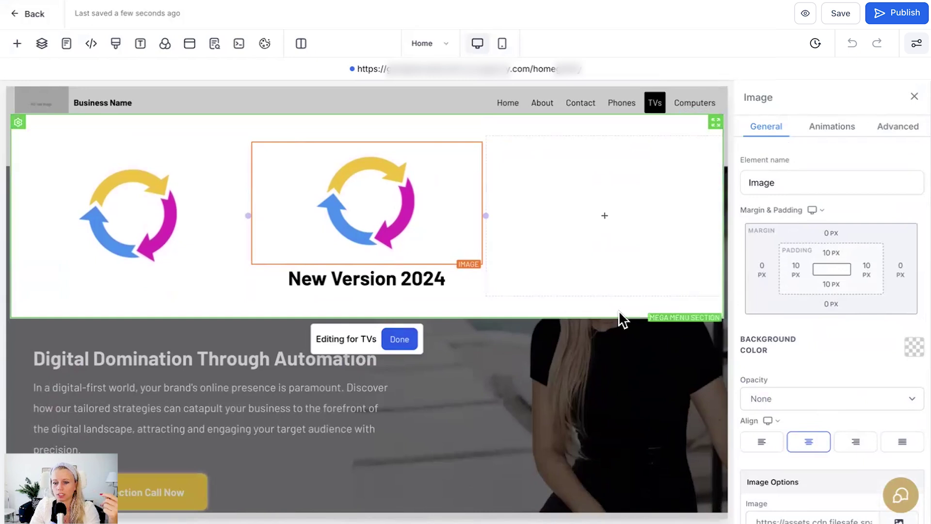
scroll(830, 366, "down", 5)
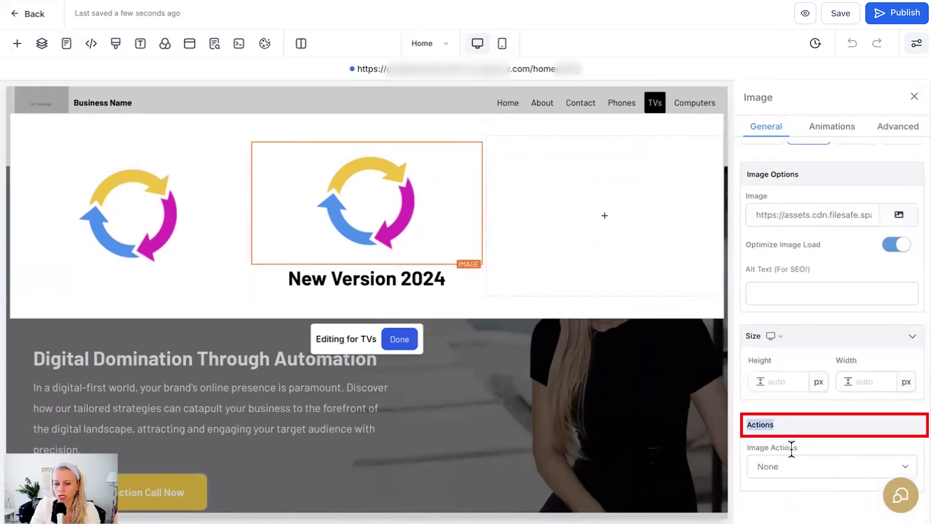
left_click(793, 467)
left_click(833, 415)
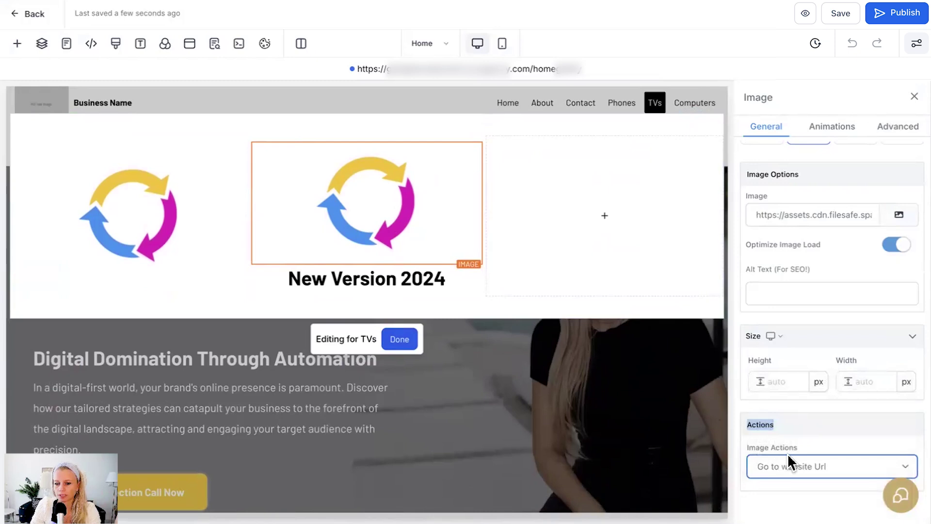
scroll(793, 487, "down", 2)
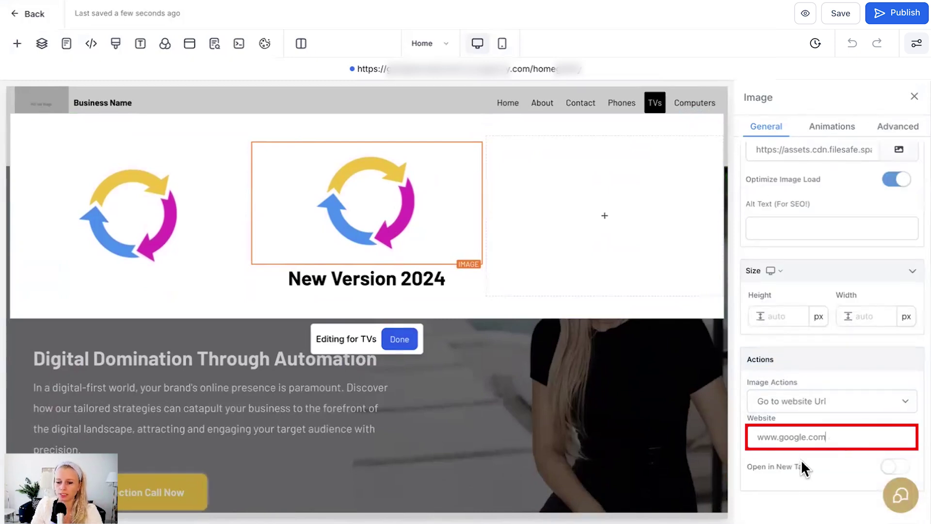
left_click(832, 437)
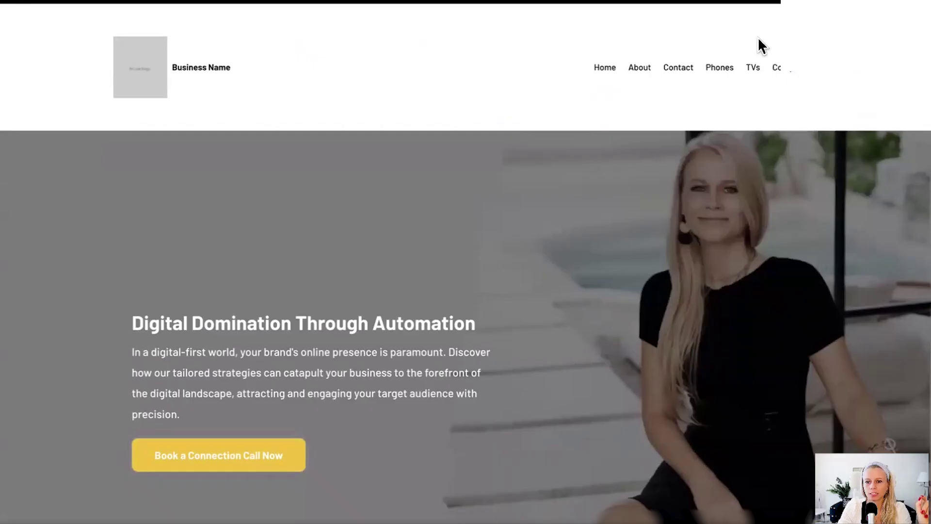
mouse_move(755, 65)
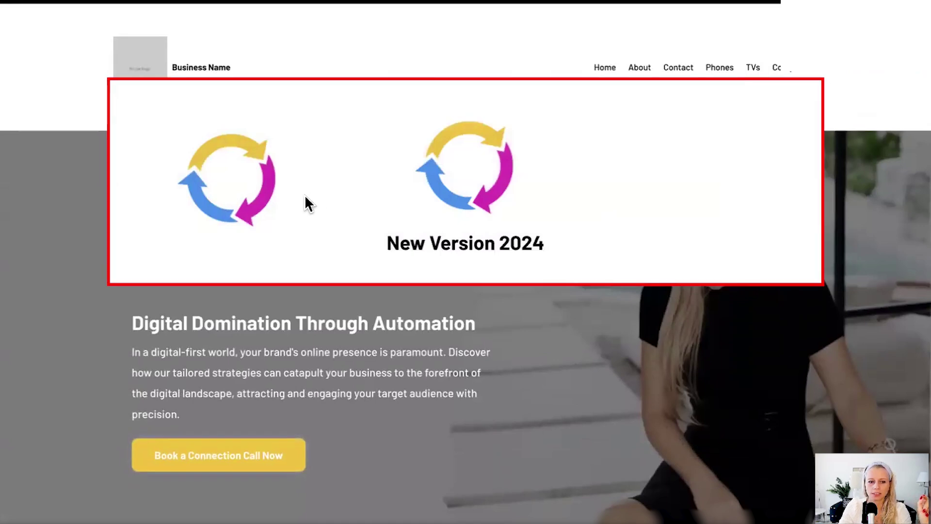
left_click(480, 183)
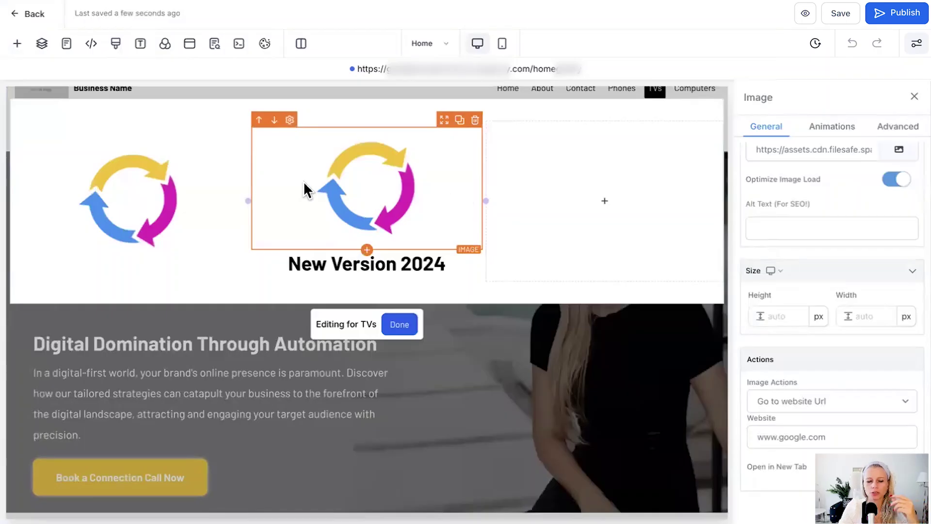
left_click(327, 264)
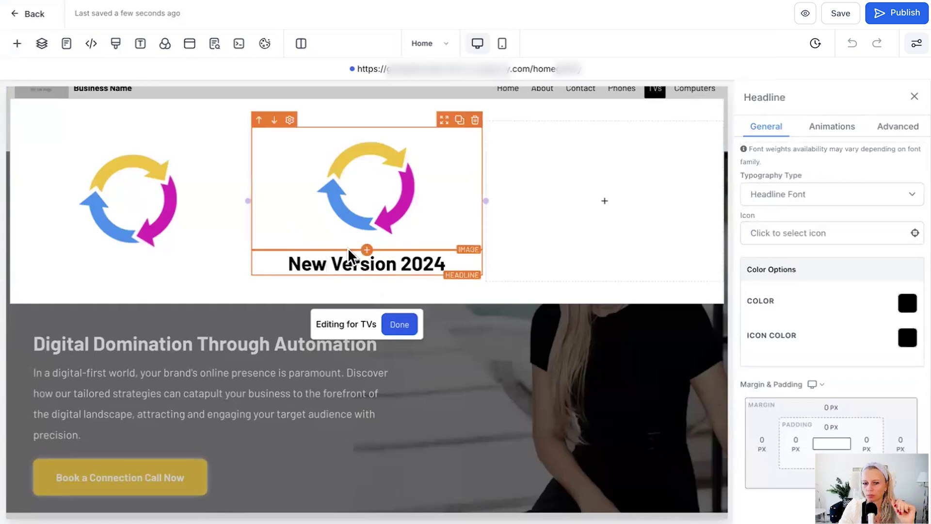
triple_click(417, 265)
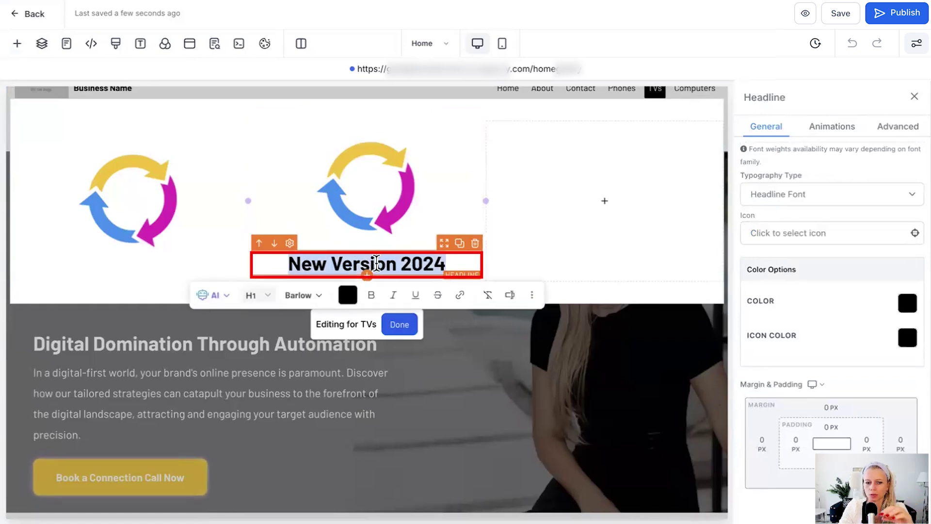
left_click(347, 298)
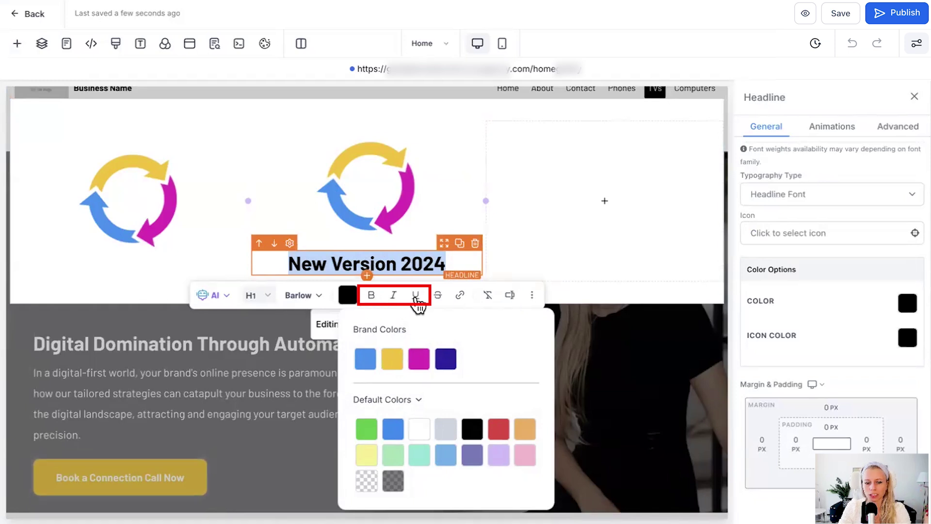
scroll(775, 237, "up", 2)
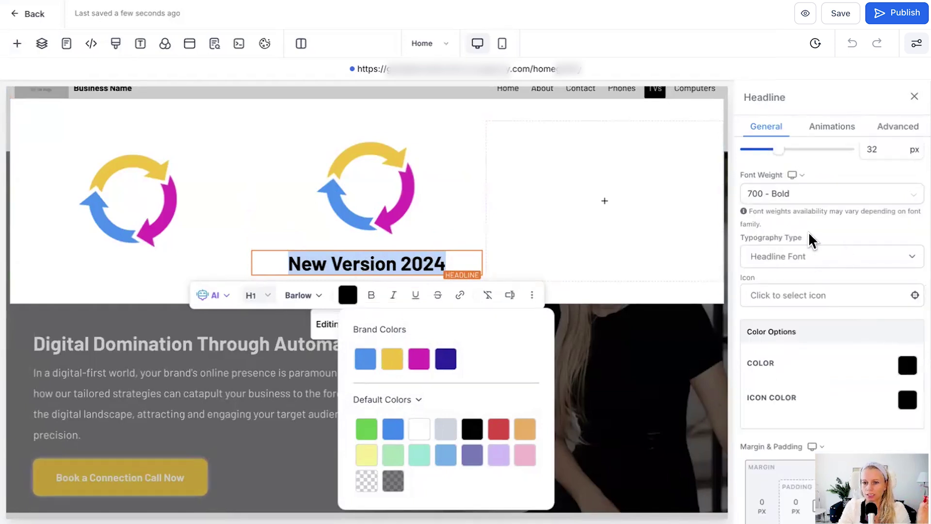
left_click(793, 257)
scroll(776, 316, "up", 2)
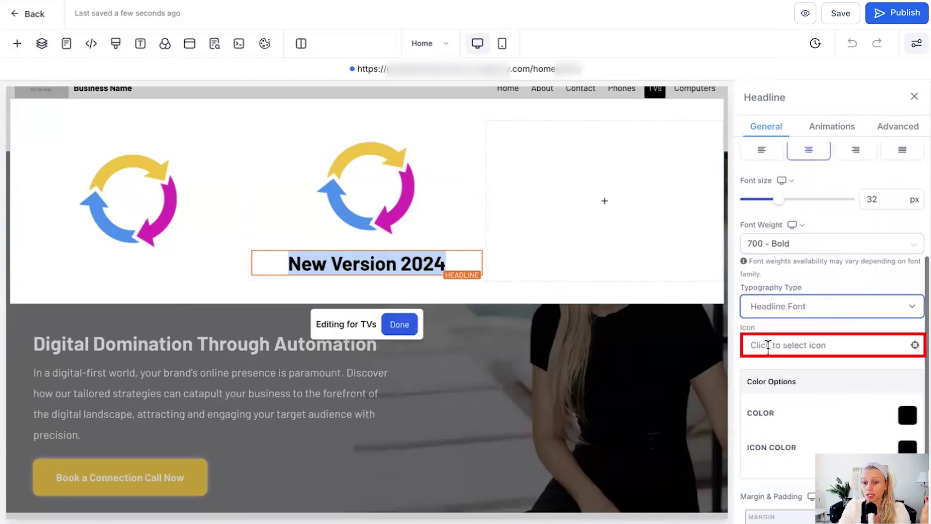
Select the full 'New Version 2024' headline text after checking its entrance animation options.
scroll(788, 346, "down", 2)
left_click(826, 129)
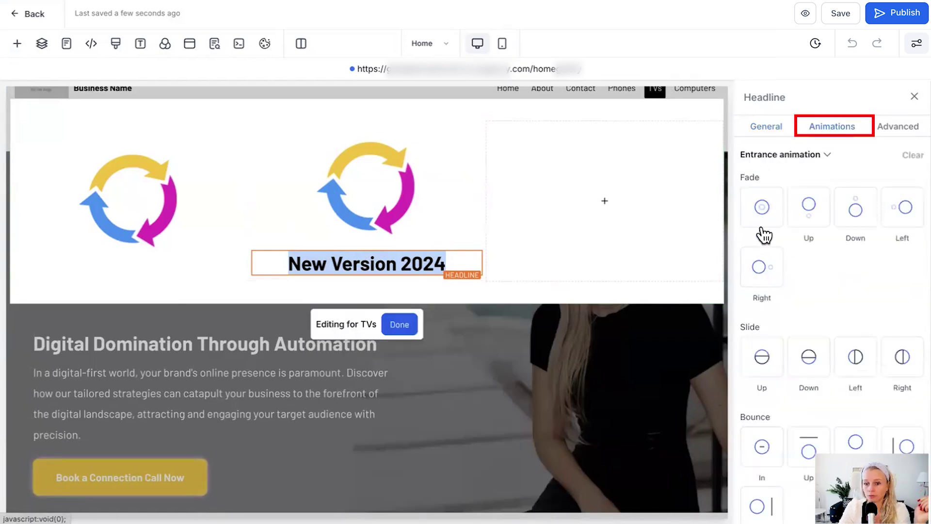
left_click(407, 262)
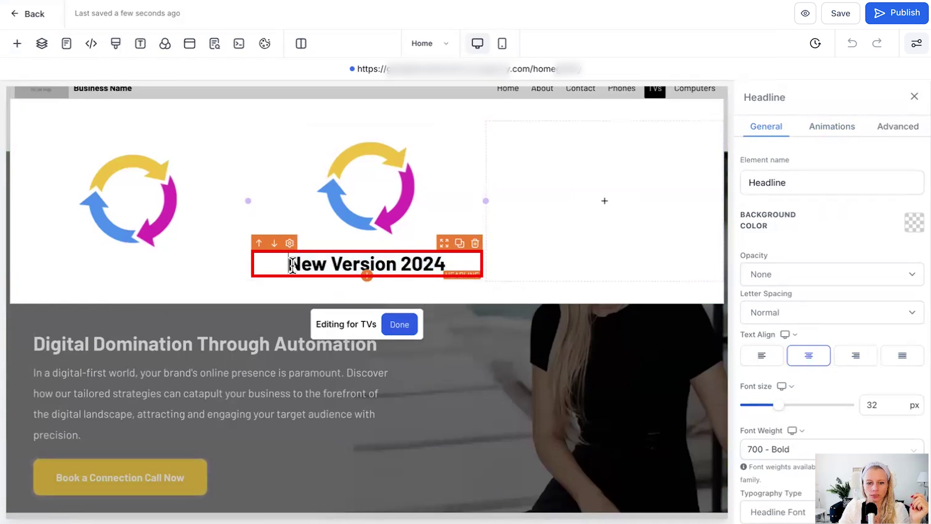
left_click_drag(291, 265, 446, 264)
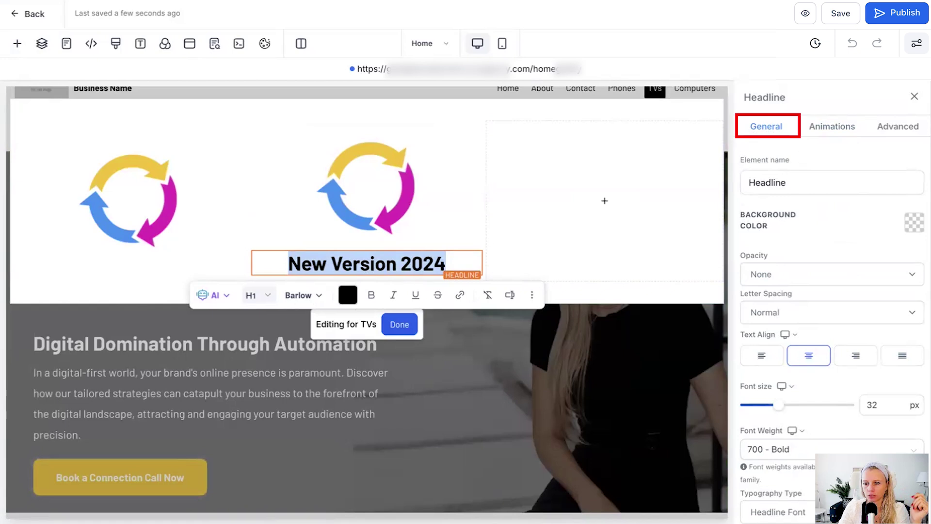
Set the headline's background colour to the yellow brand colour.
left_click(914, 222)
left_click(762, 59)
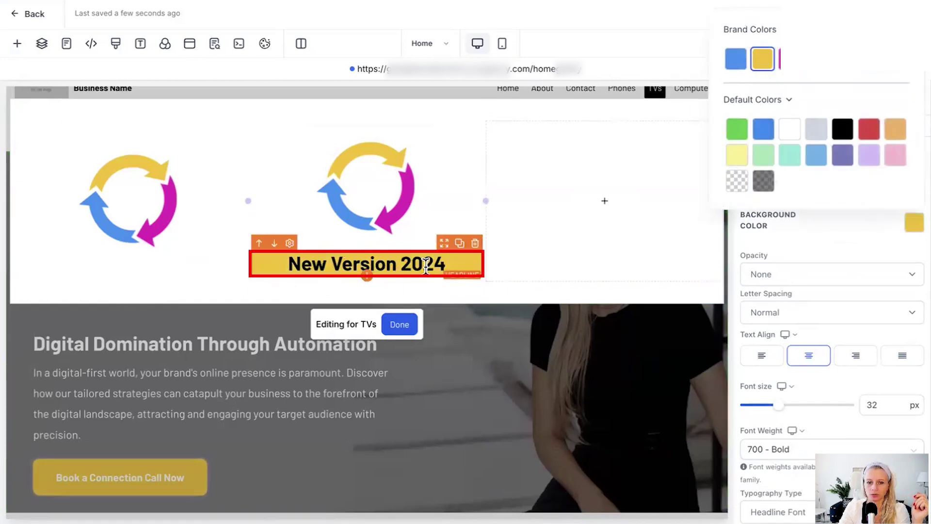
left_click(665, 13)
Preview the site and drop down the TVs mega menu with the yellow 'New Version 2024' headline.
left_click(806, 14)
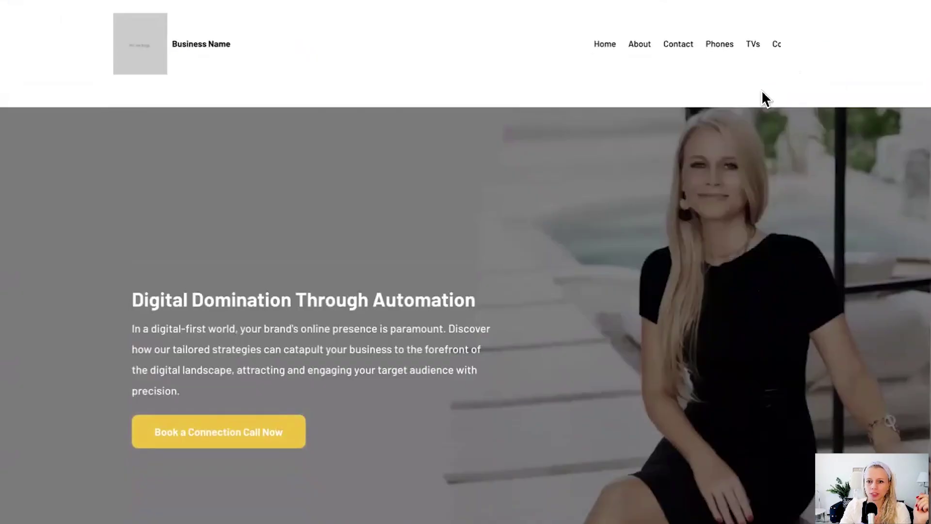
mouse_move(753, 43)
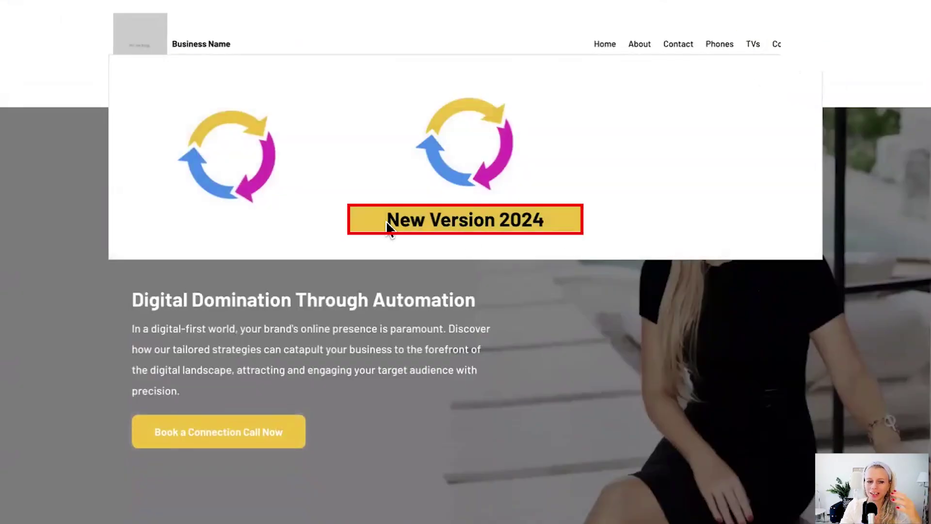